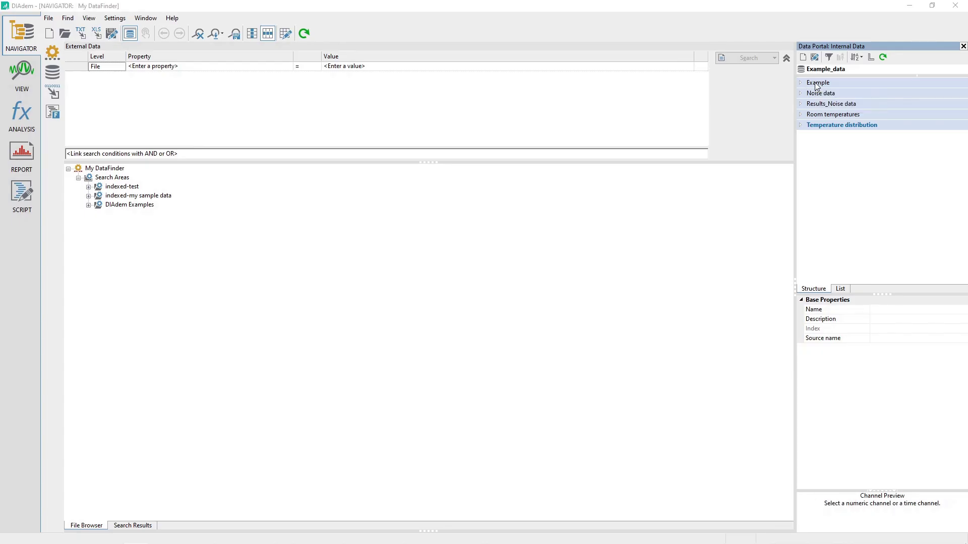
# - Expand the Example group to show Time, Speed, RPM, Torque and Power, and make it the default group
pyautogui.click(817, 83)
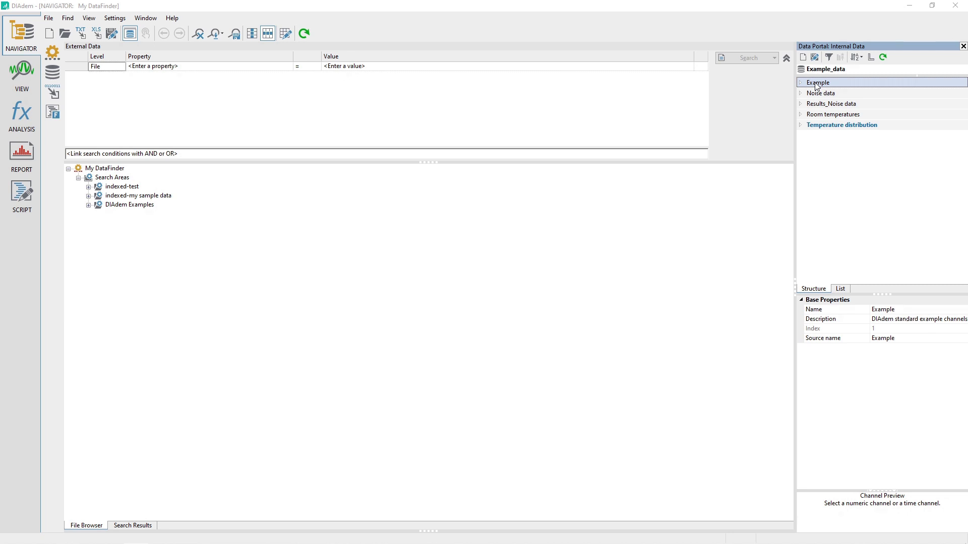
pyautogui.click(800, 83)
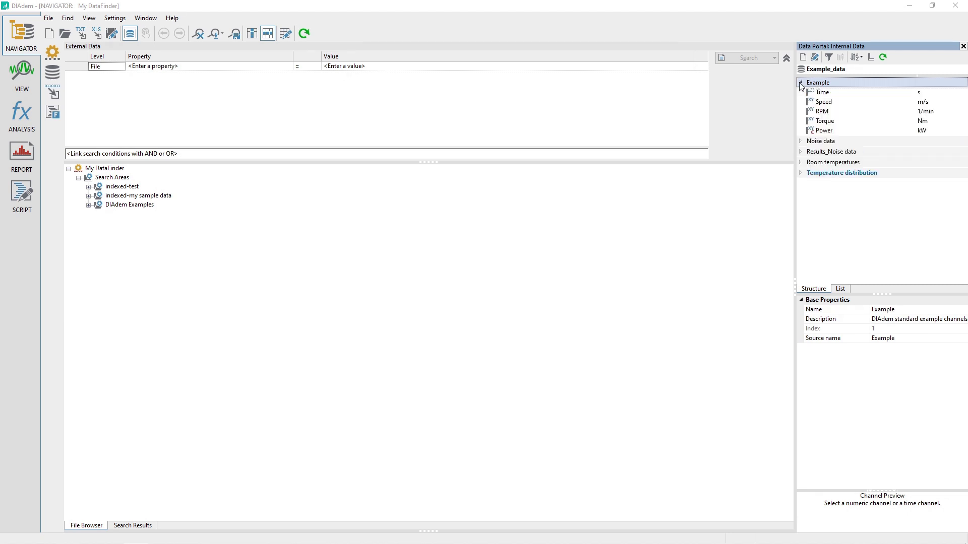
pyautogui.rightClick(823, 83)
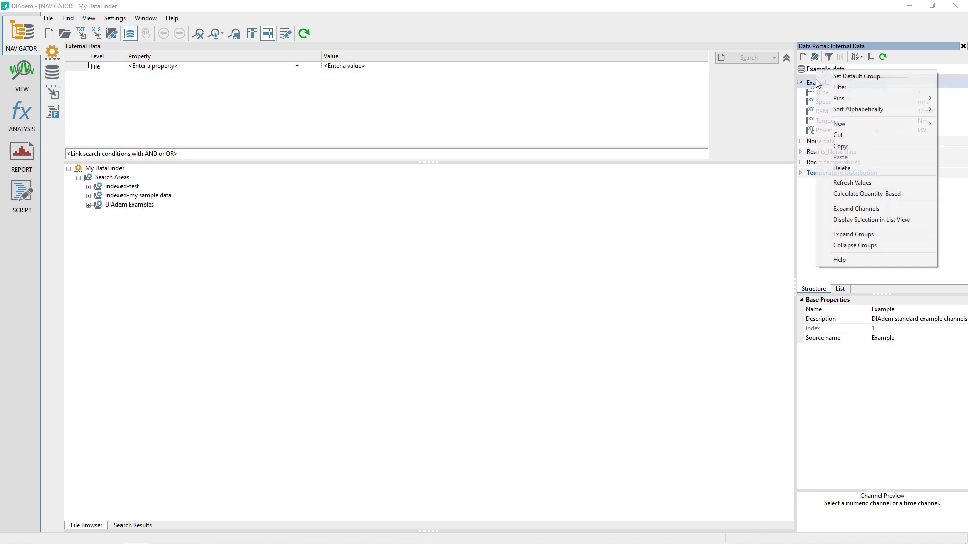
pyautogui.click(887, 76)
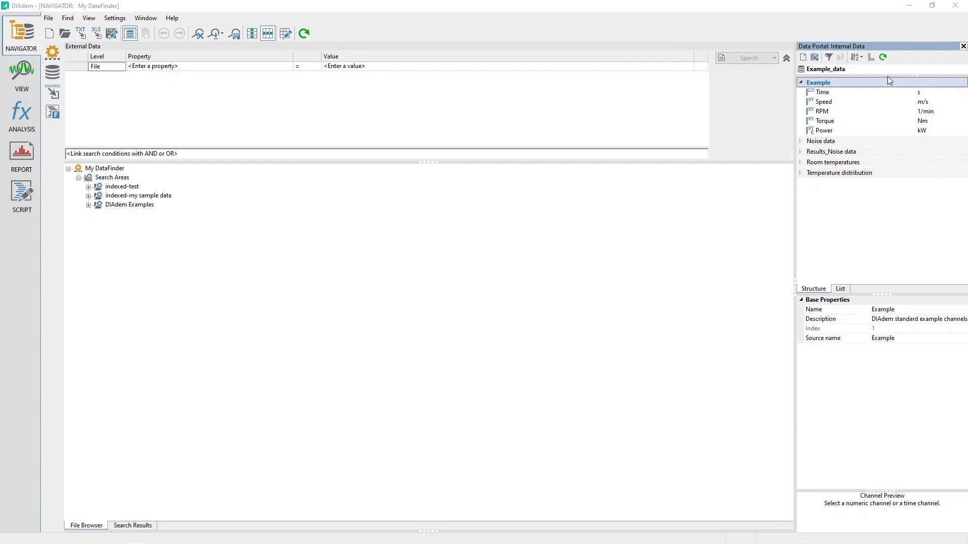
# - In ANALYSIS, open Statistics > Single Classification and choose the Time at level 2 method
pyautogui.click(16, 120)
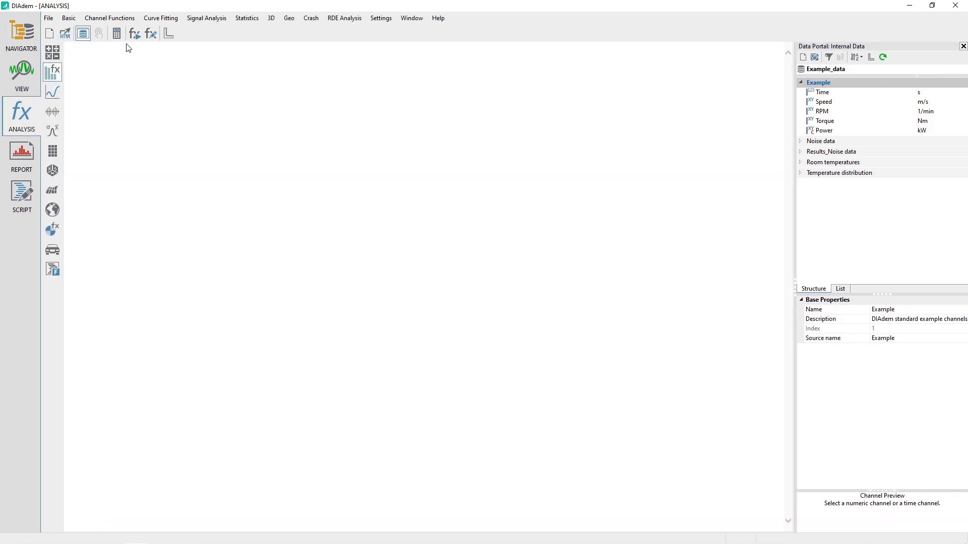
pyautogui.click(247, 19)
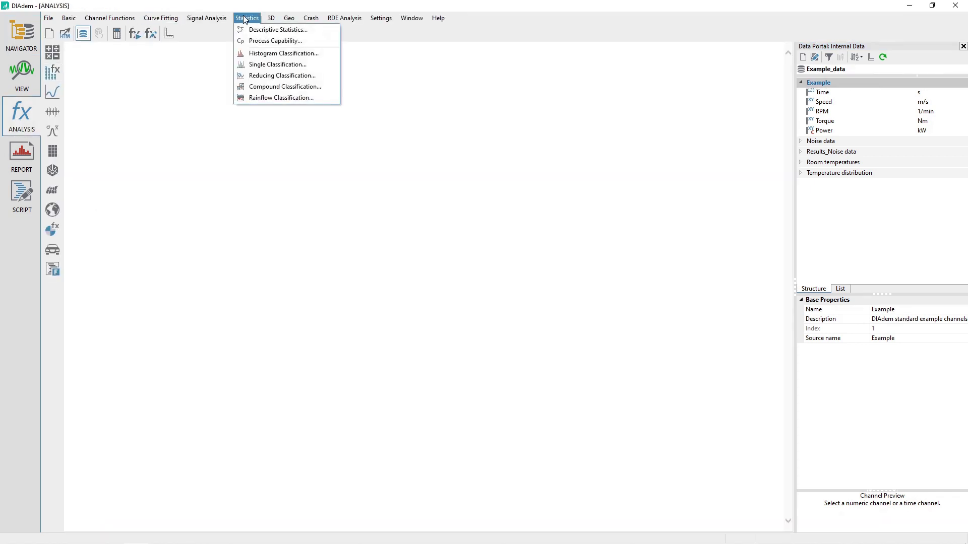
pyautogui.click(279, 66)
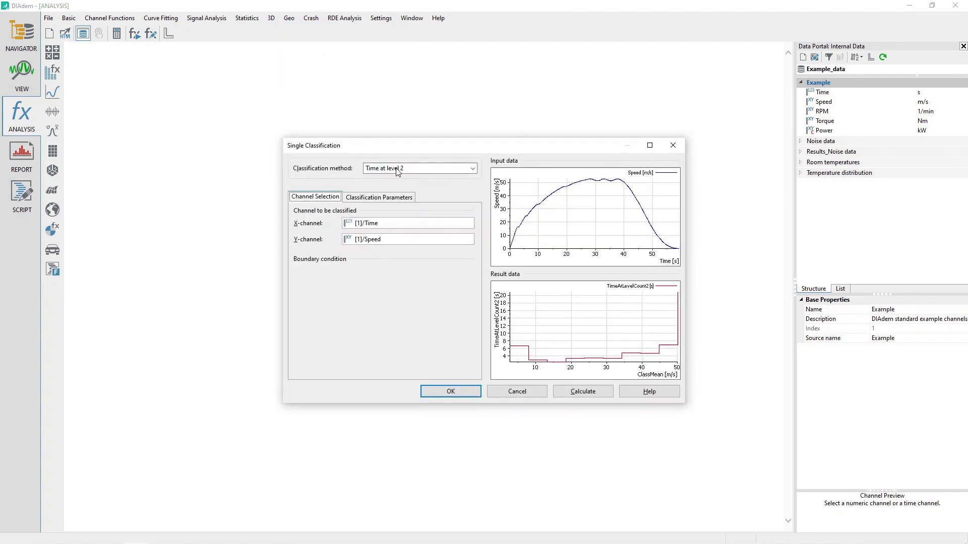
pyautogui.click(418, 169)
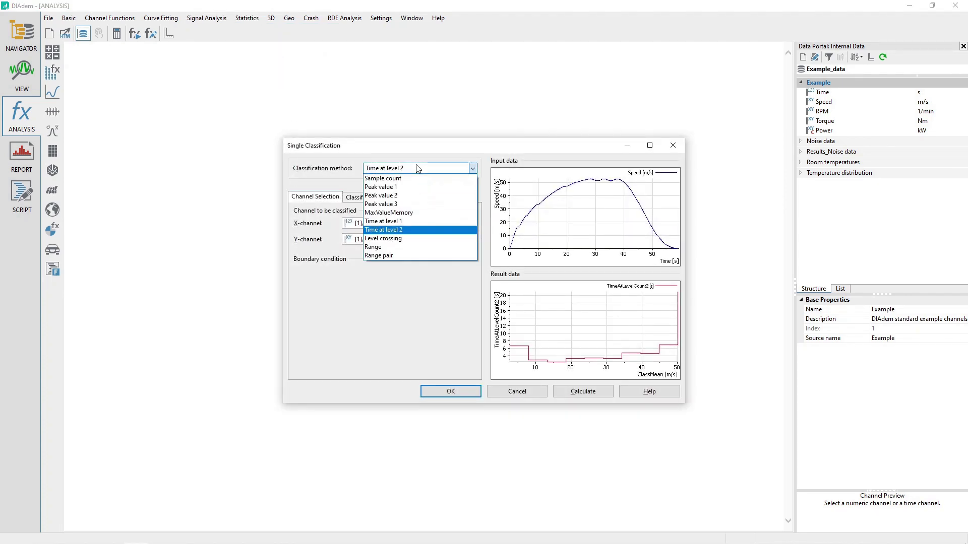
pyautogui.click(417, 230)
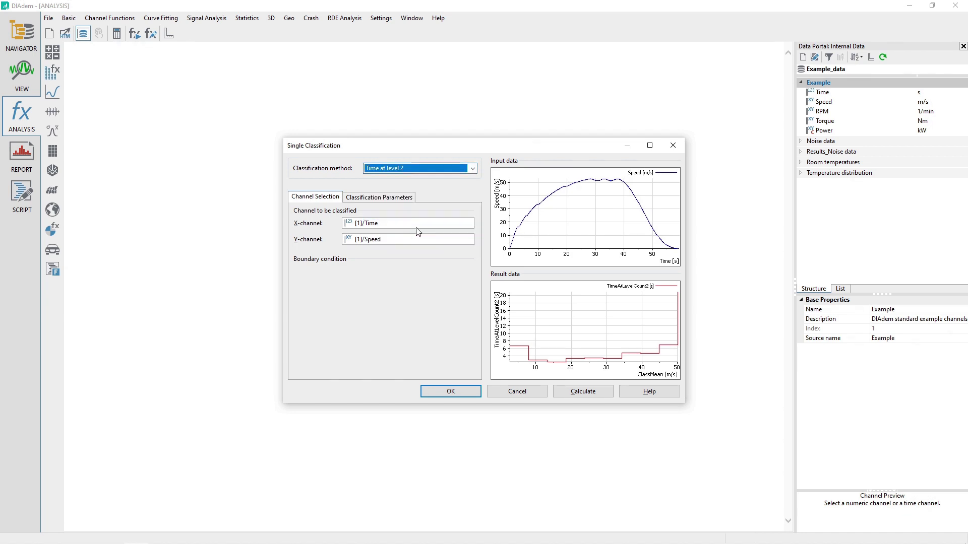
# - Set the classification channels to Y-channel [1]/Speed and X-channel [1]/Time
pyautogui.click(299, 200)
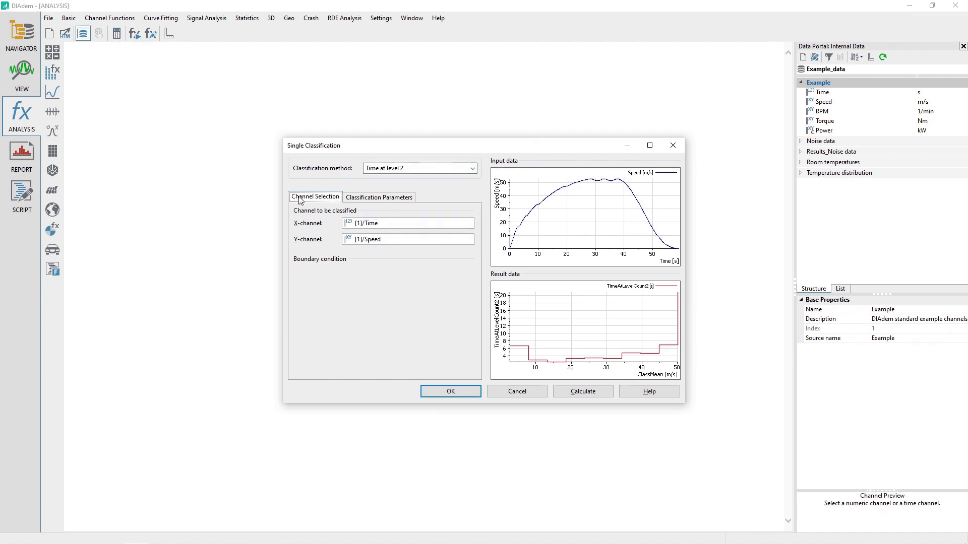
pyautogui.click(822, 104)
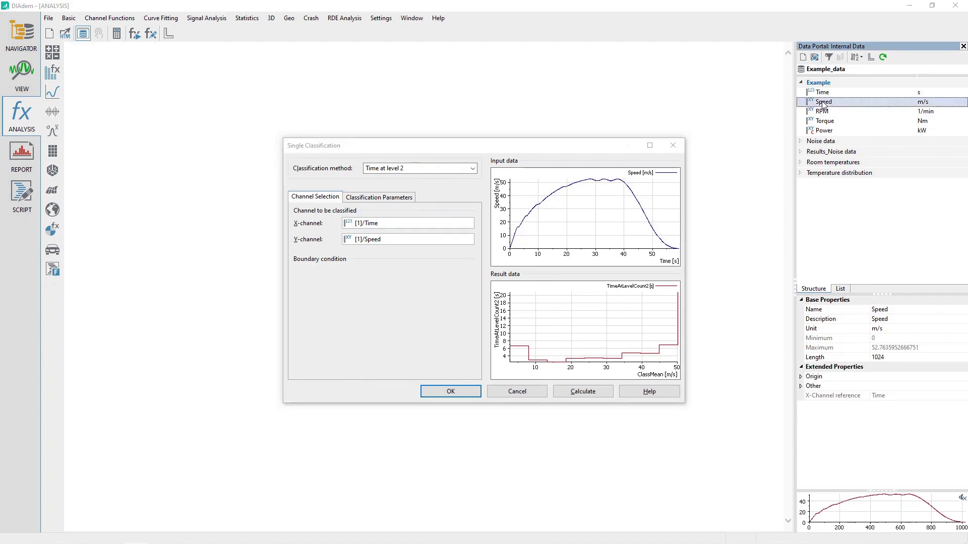
pyautogui.click(413, 238)
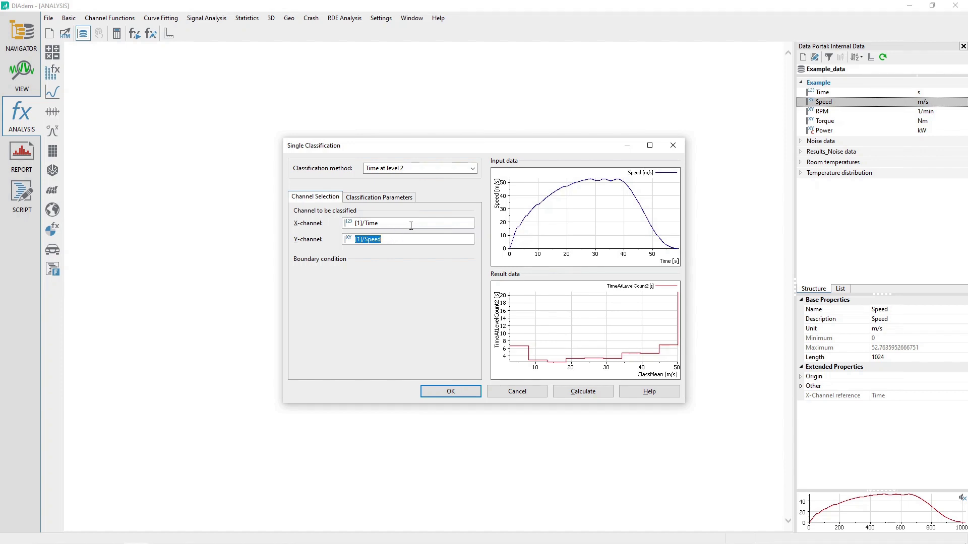
pyautogui.click(413, 225)
# - Keep Absolute frequency, Automatic class determination and 10 classes, then calculate the classification
pyautogui.click(413, 241)
pyautogui.click(389, 200)
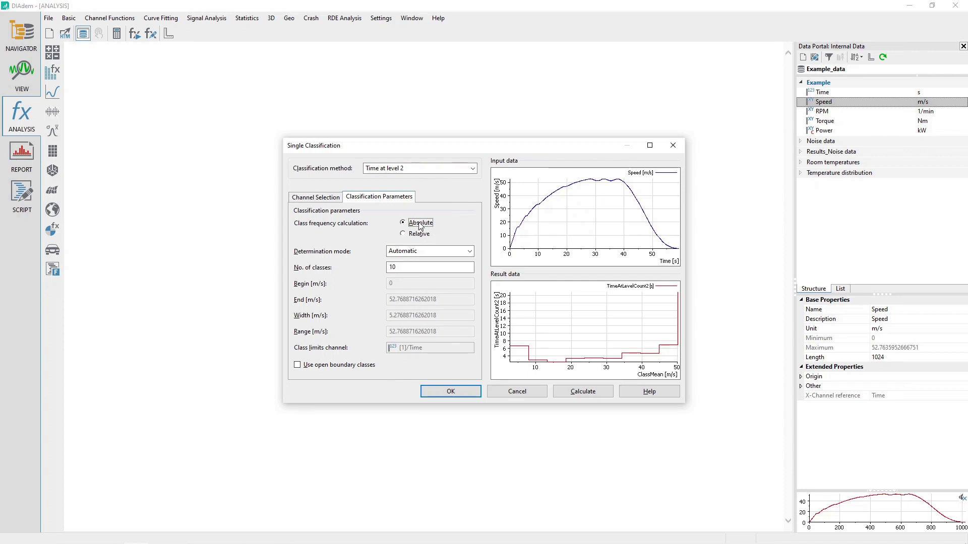
pyautogui.click(468, 251)
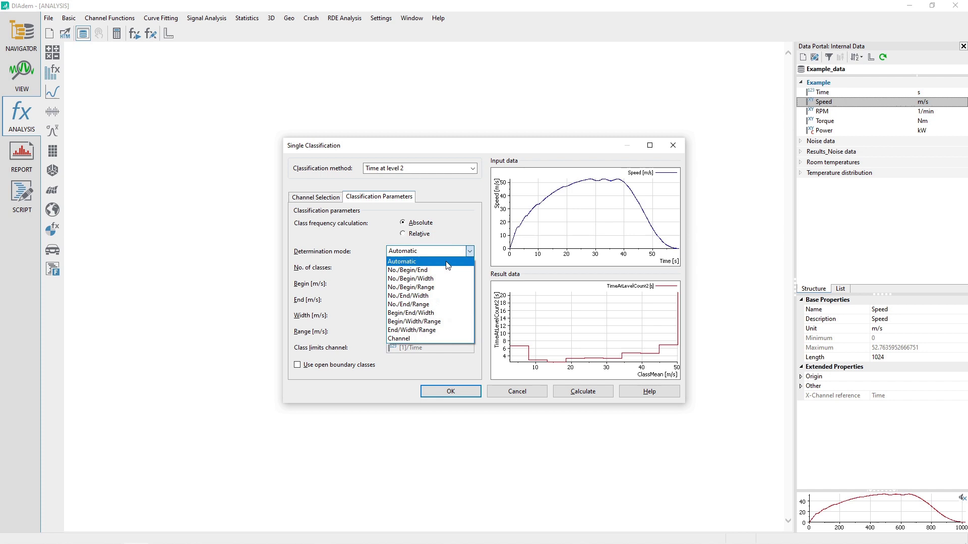
pyautogui.click(446, 261)
pyautogui.click(438, 268)
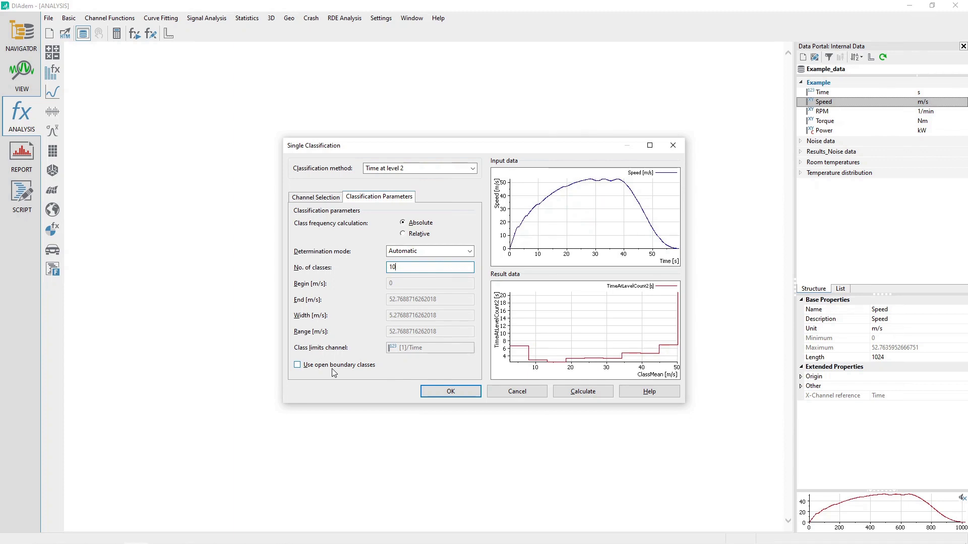
pyautogui.click(589, 395)
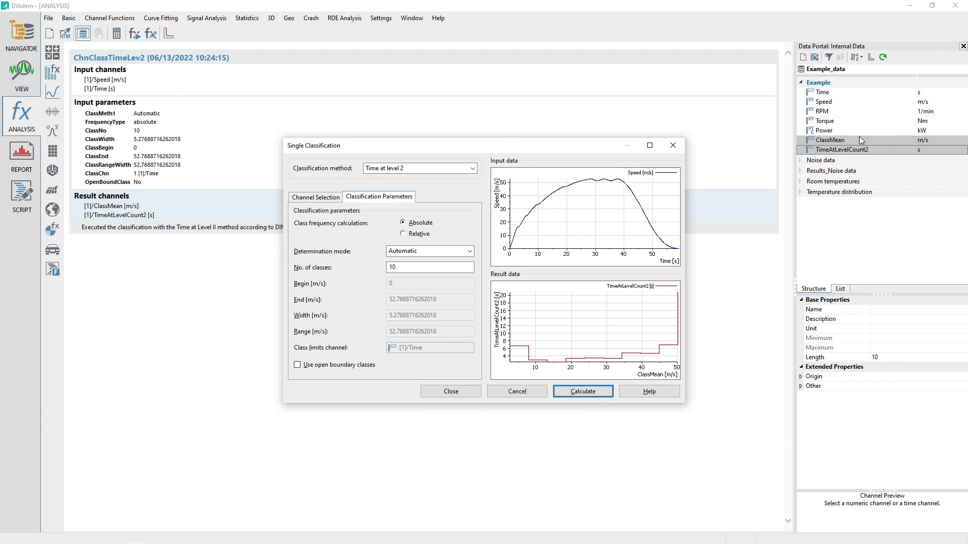
# - Close the Single Classification dialog and switch from ANALYSIS to VIEW
pyautogui.click(450, 391)
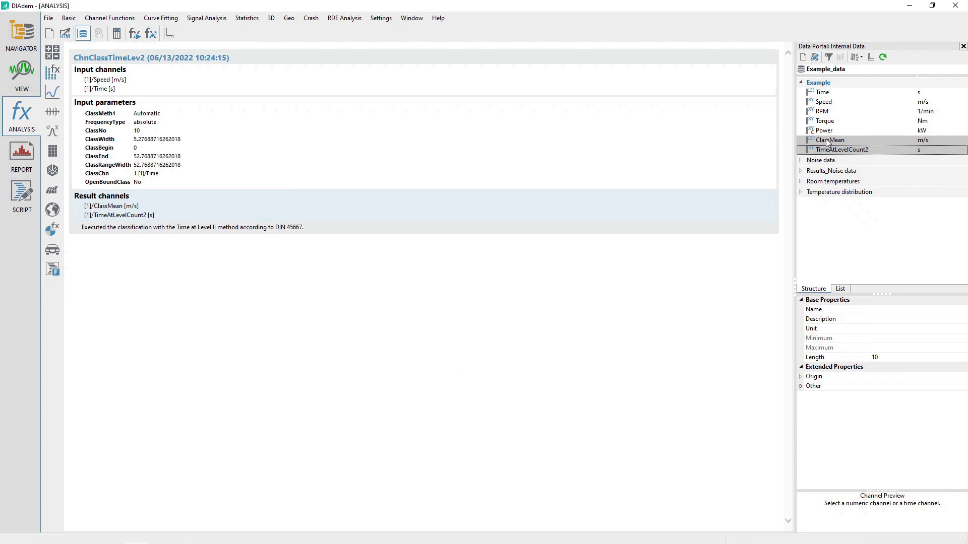
pyautogui.moveTo(827, 143); pyautogui.dragTo(790, 164)
pyautogui.moveTo(235, 525)
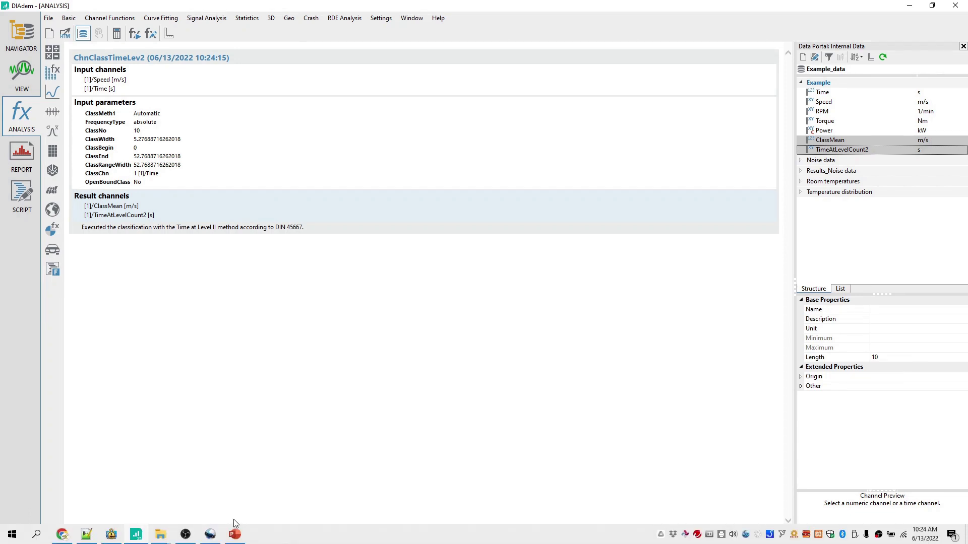
pyautogui.click(24, 121)
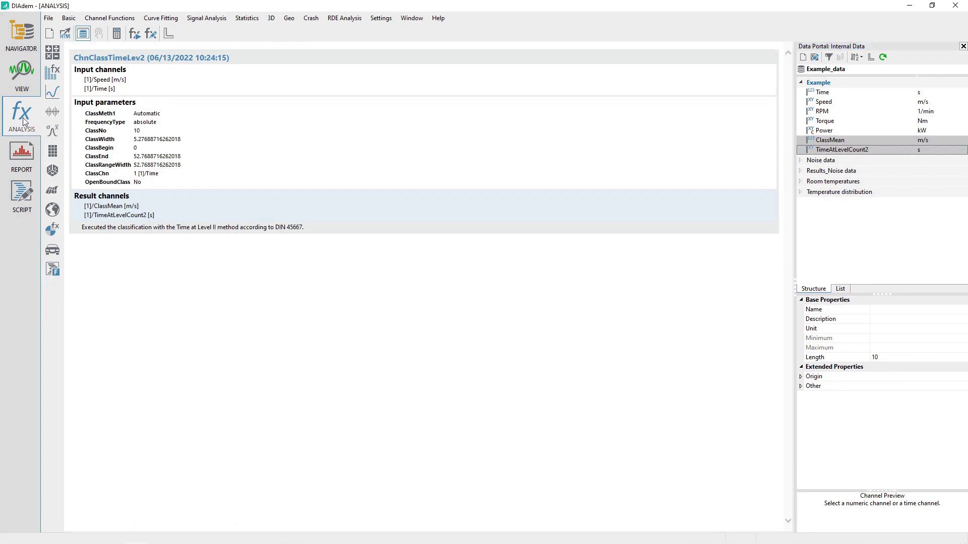
# - Start a new VIEW layout split into two stacked areas
pyautogui.click(19, 77)
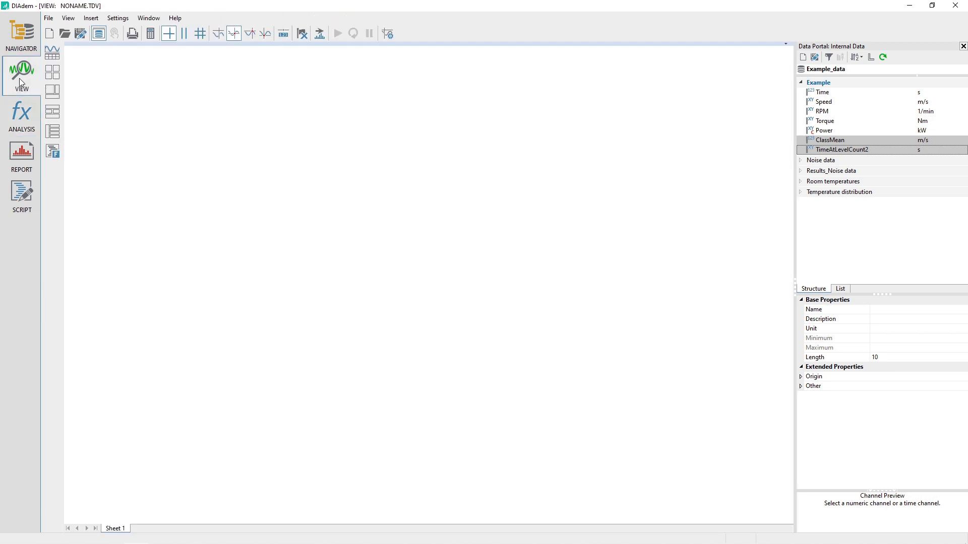
pyautogui.click(48, 18)
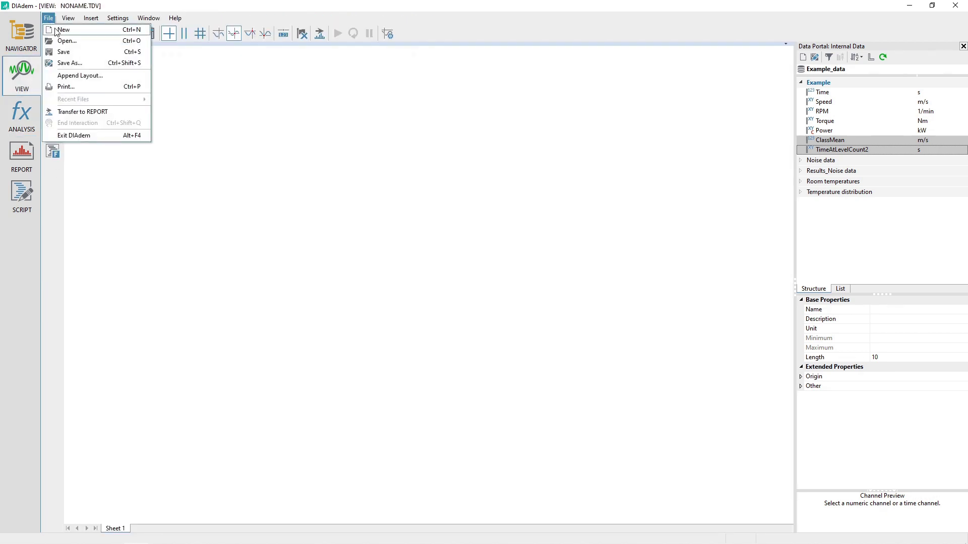
pyautogui.click(58, 30)
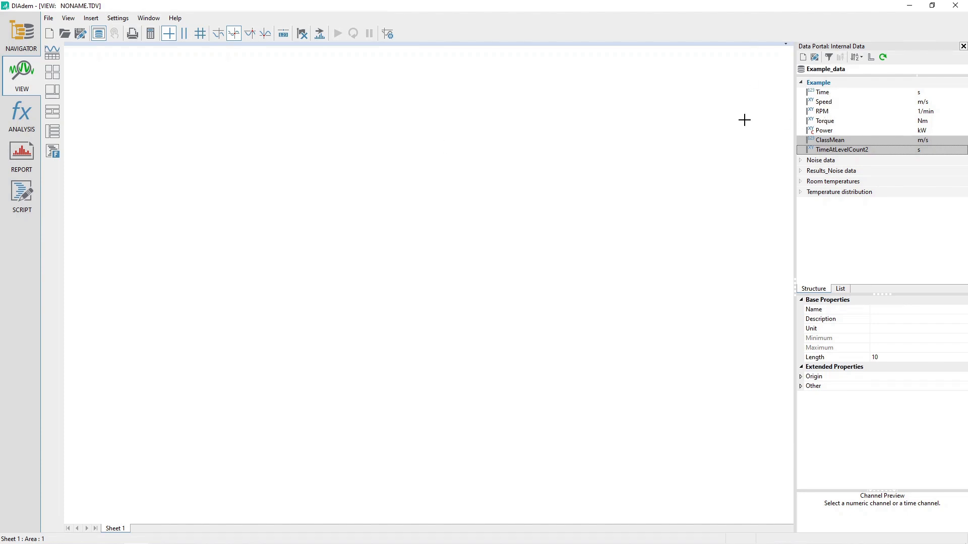
pyautogui.click(54, 74)
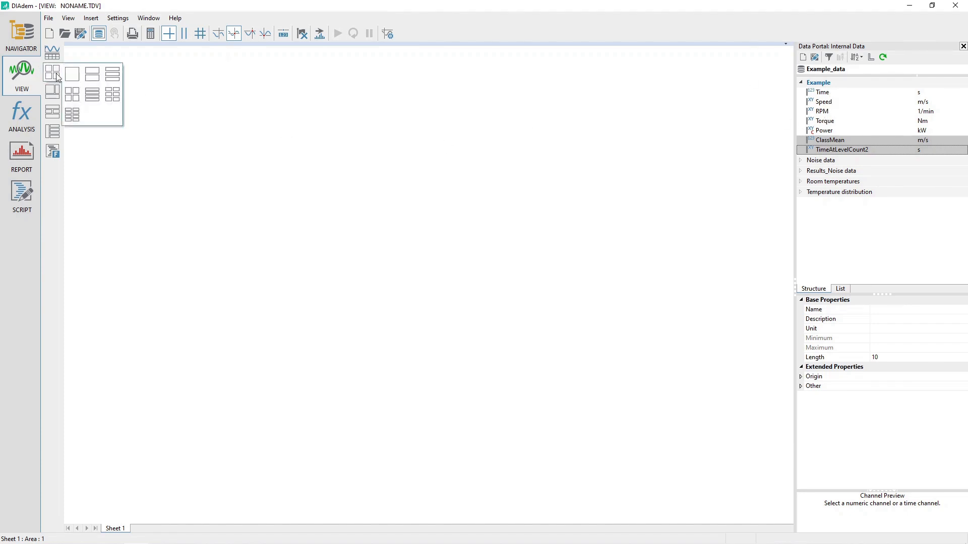
pyautogui.click(89, 76)
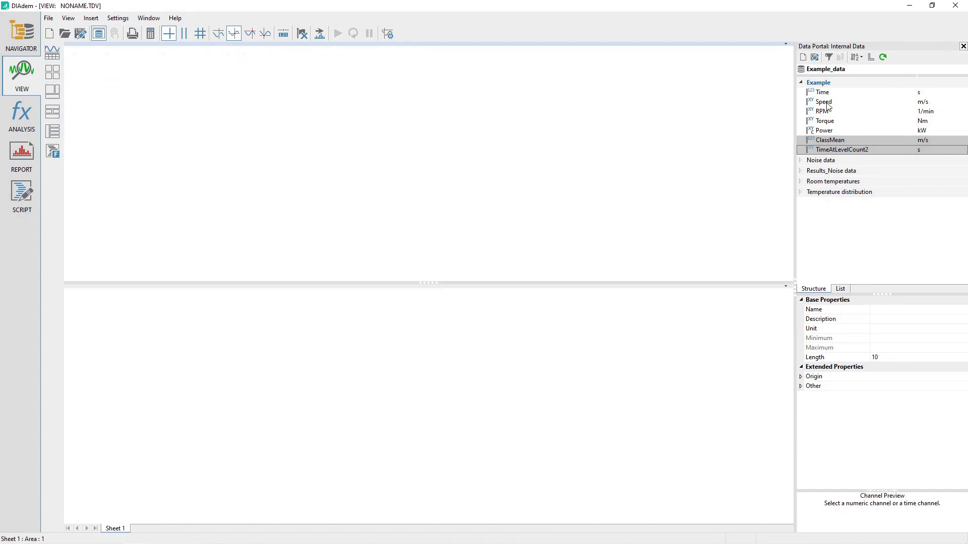
# - Plot TimeAtLevelCount2 against ClassMean as a 2D axis system in the top area
pyautogui.click(830, 140)
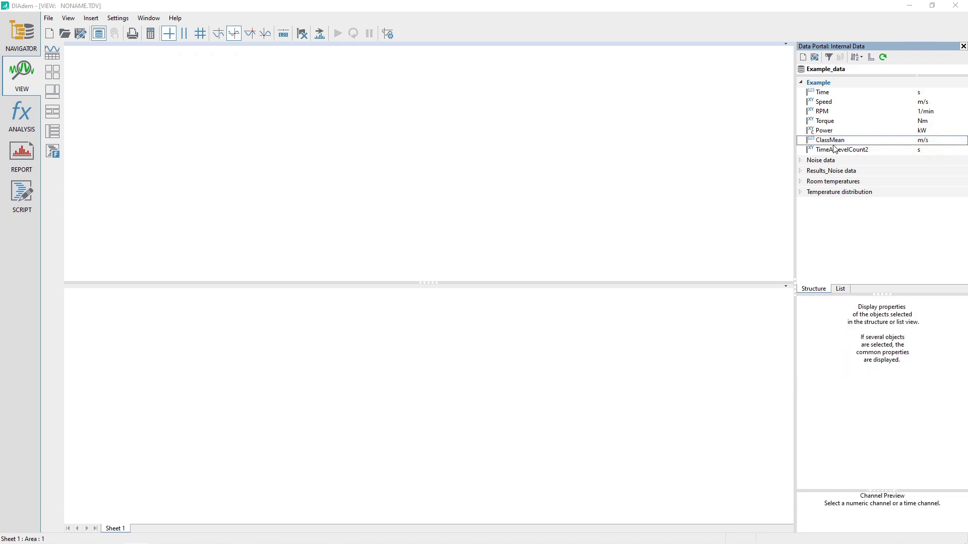
pyautogui.keyDown('ctrl'); pyautogui.click(835, 152); pyautogui.keyUp('ctrl')
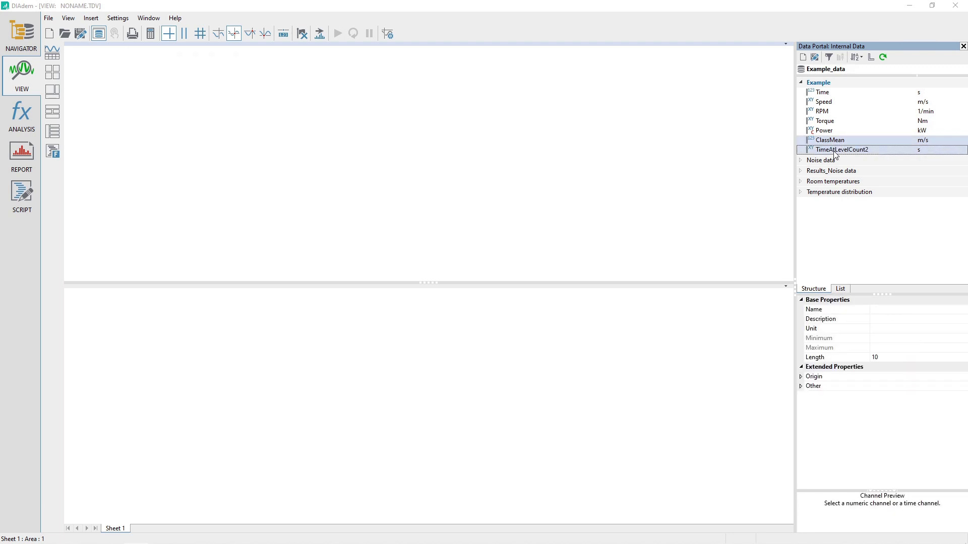
pyautogui.moveTo(834, 153); pyautogui.dragTo(439, 128)
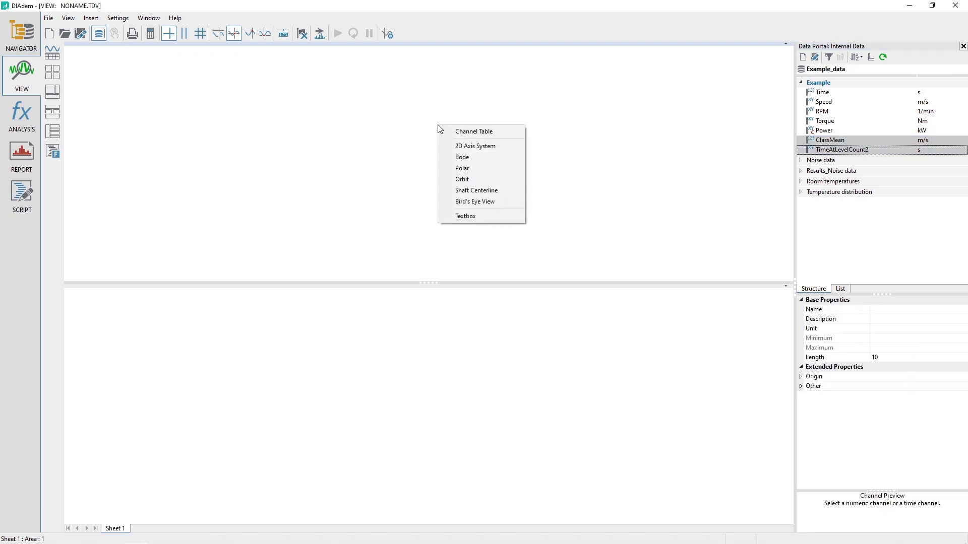
pyautogui.click(500, 146)
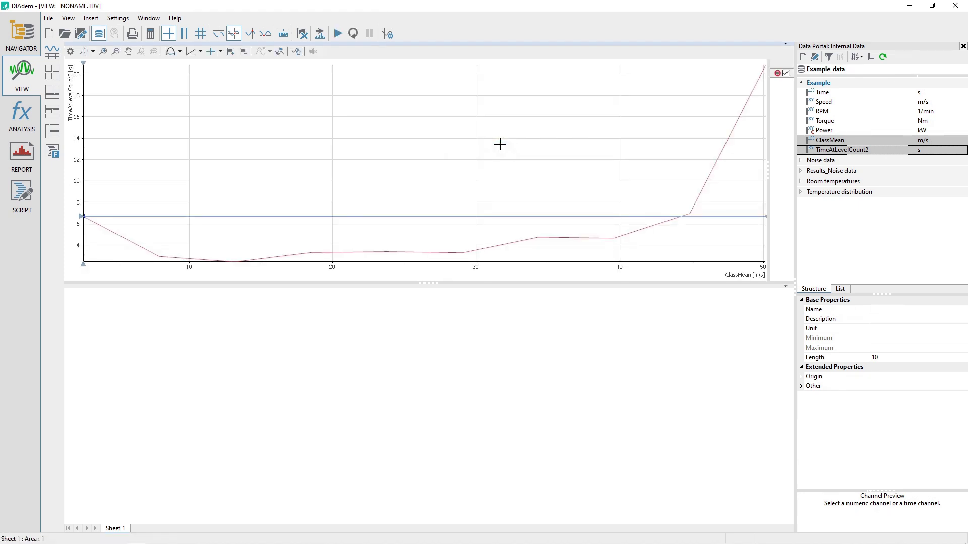
# - Change the TimeAtLevelCount2 vs ClassMean curve type from line to Stair curve
pyautogui.doubleClick(400, 127)
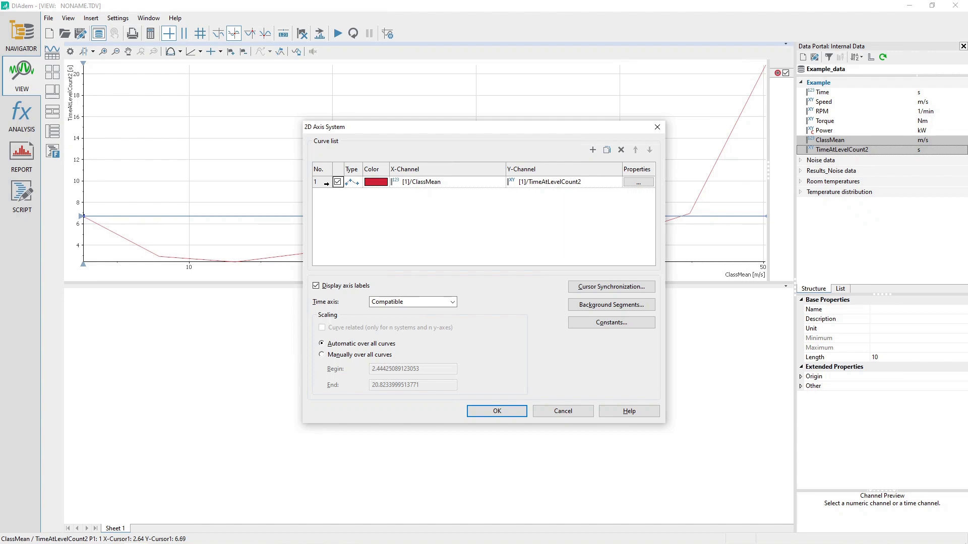
pyautogui.click(356, 190)
pyautogui.click(357, 186)
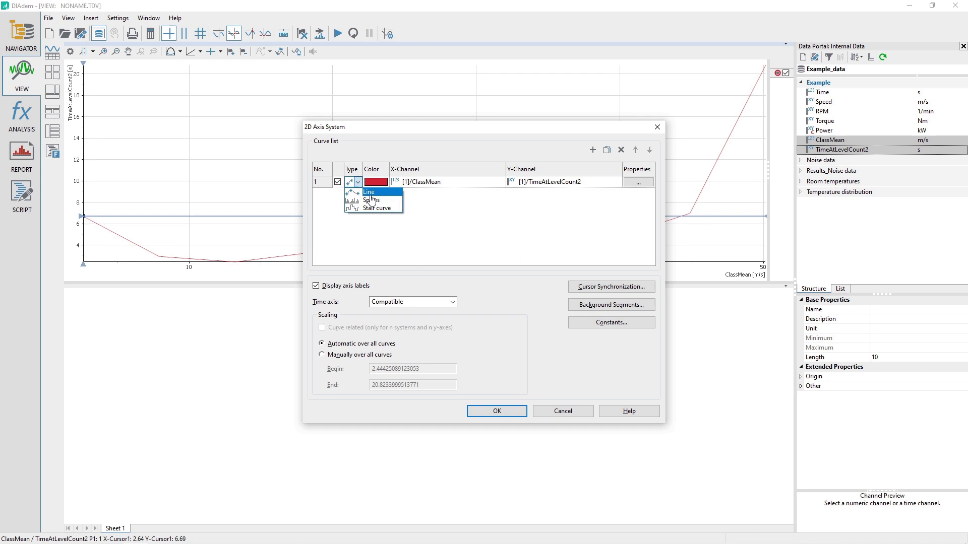
pyautogui.click(390, 209)
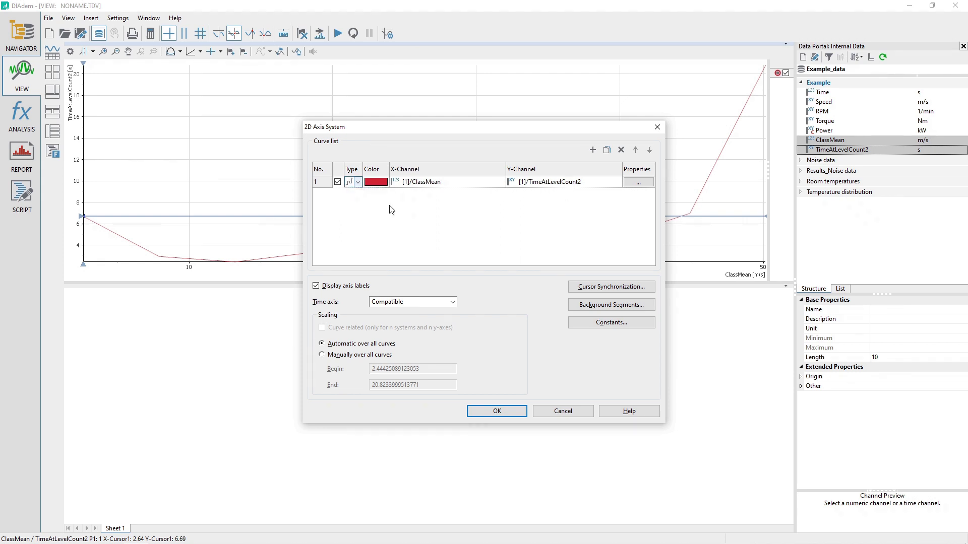
pyautogui.click(512, 413)
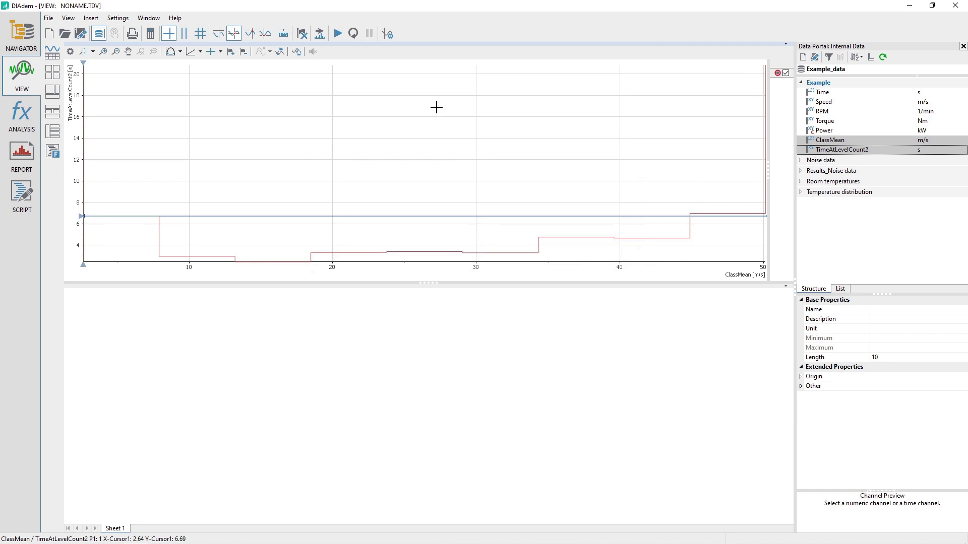
# - Add a channel table of the ClassMean and TimeAtLevelCount2 values in the lower area
pyautogui.click(218, 35)
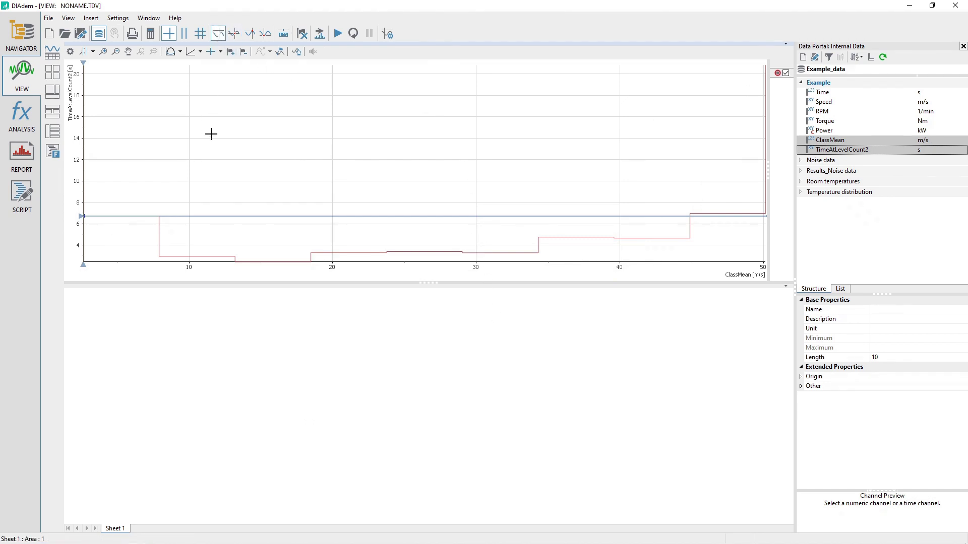
pyautogui.click(293, 106)
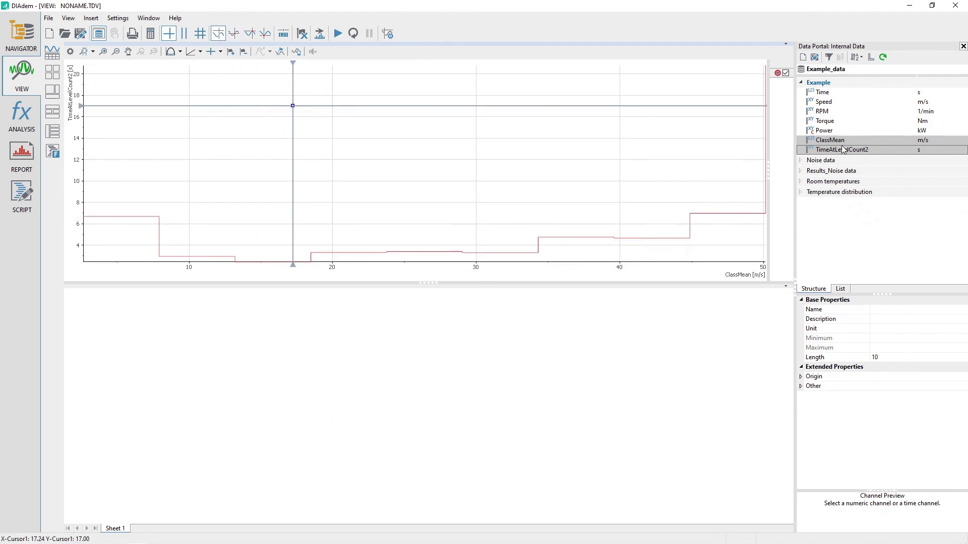
pyautogui.click(832, 142)
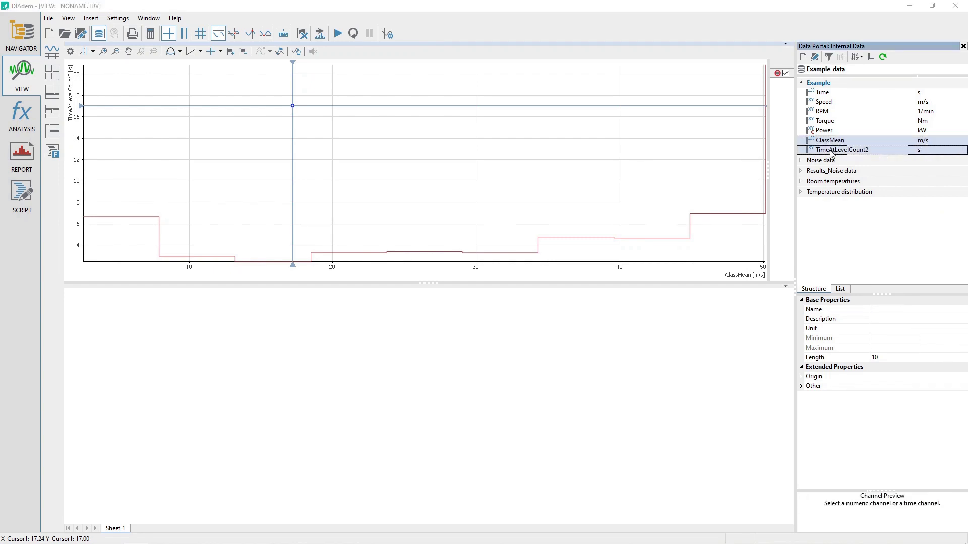
pyautogui.moveTo(831, 153); pyautogui.dragTo(483, 347)
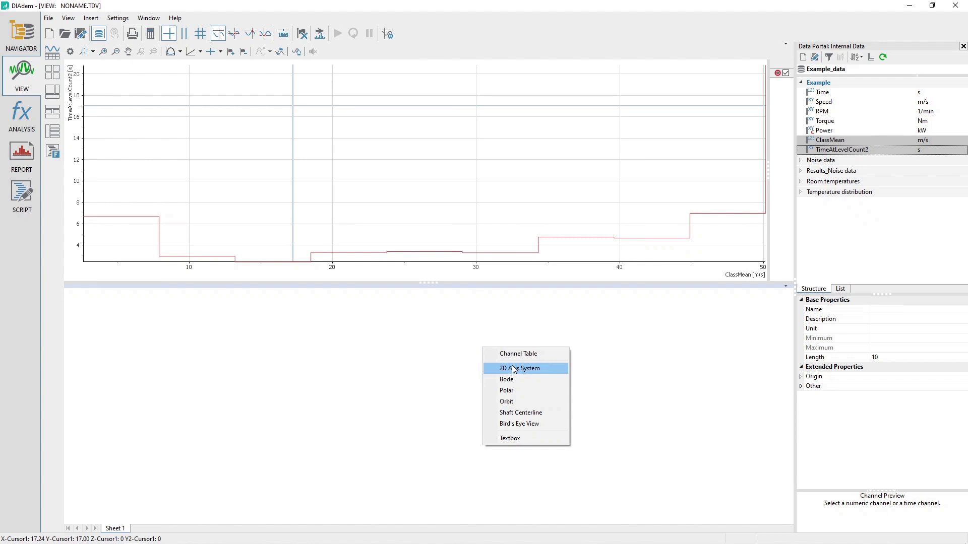
pyautogui.click(545, 355)
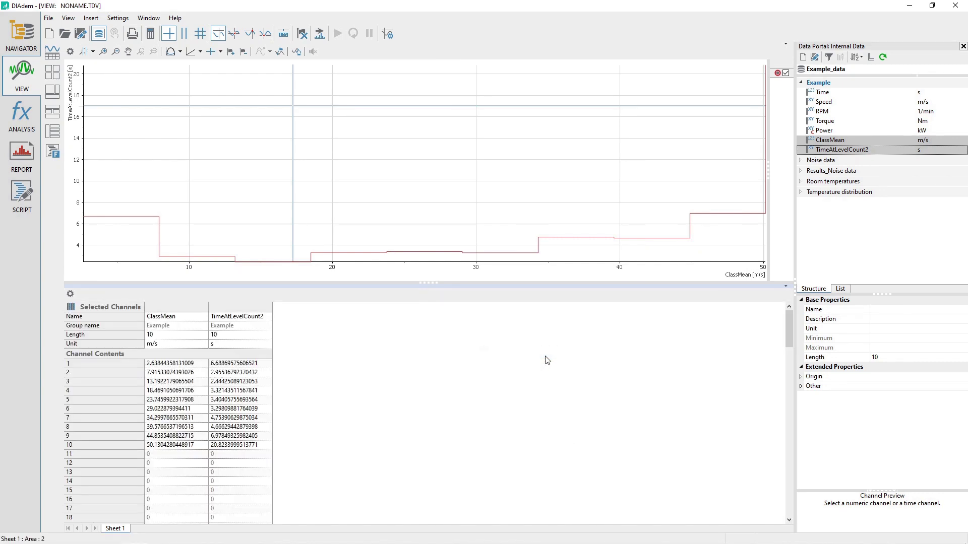